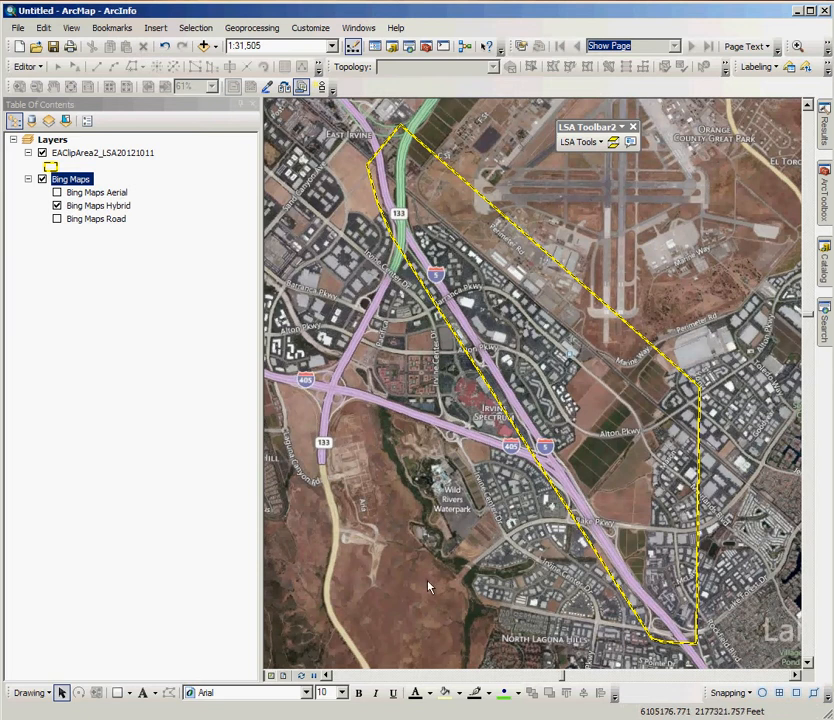
Step: Show the map in layout view and reformat the page to the LSA 8 1/2 x 11 Portrait format
left_click(283, 676)
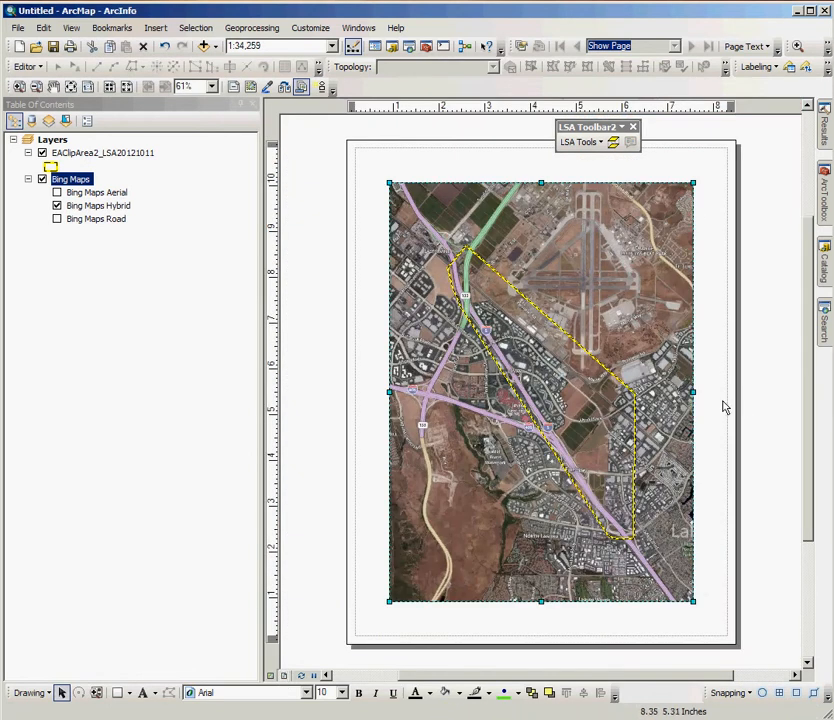
left_click(753, 405)
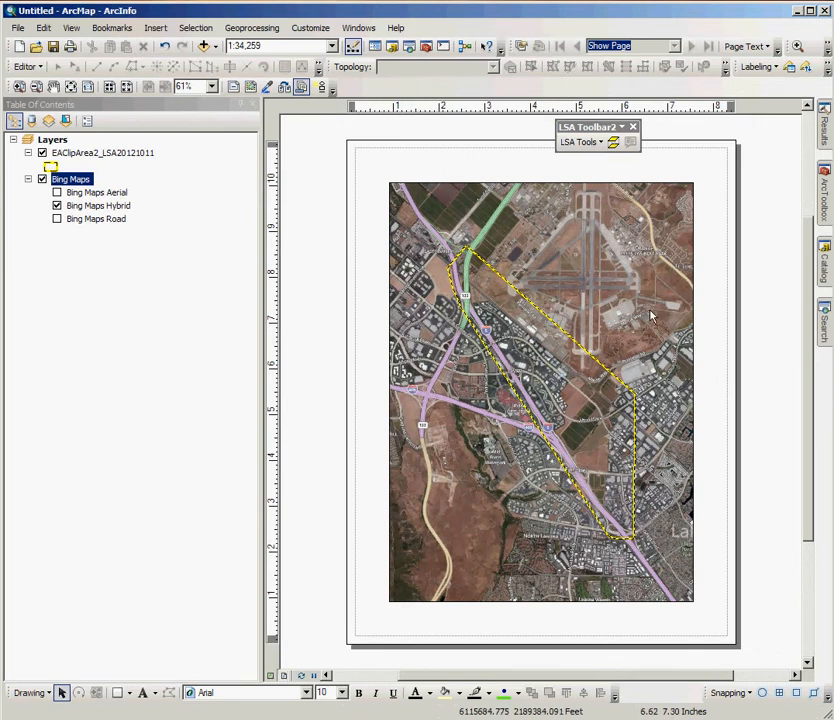
left_click(600, 146)
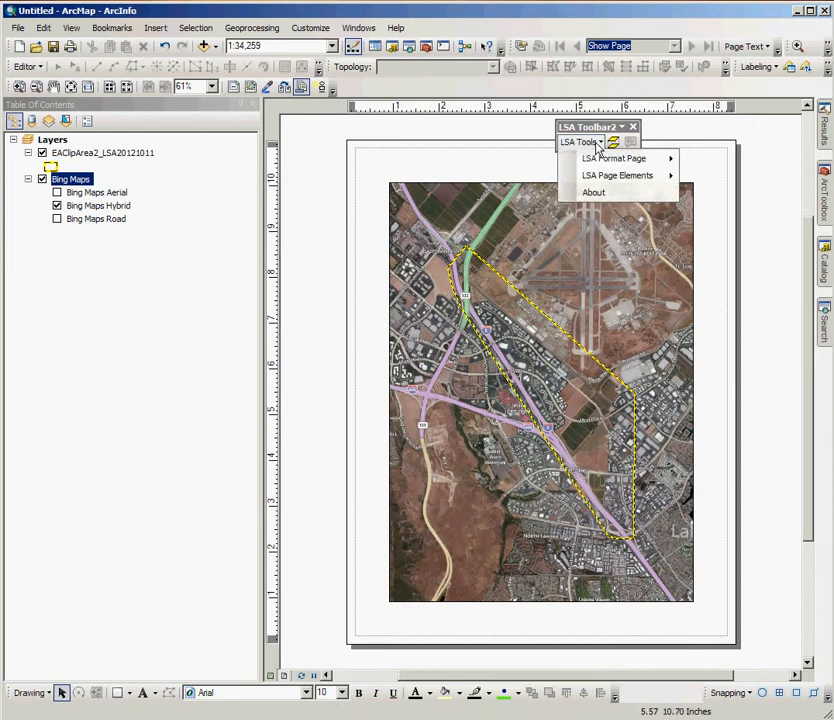
mouse_move(618, 164)
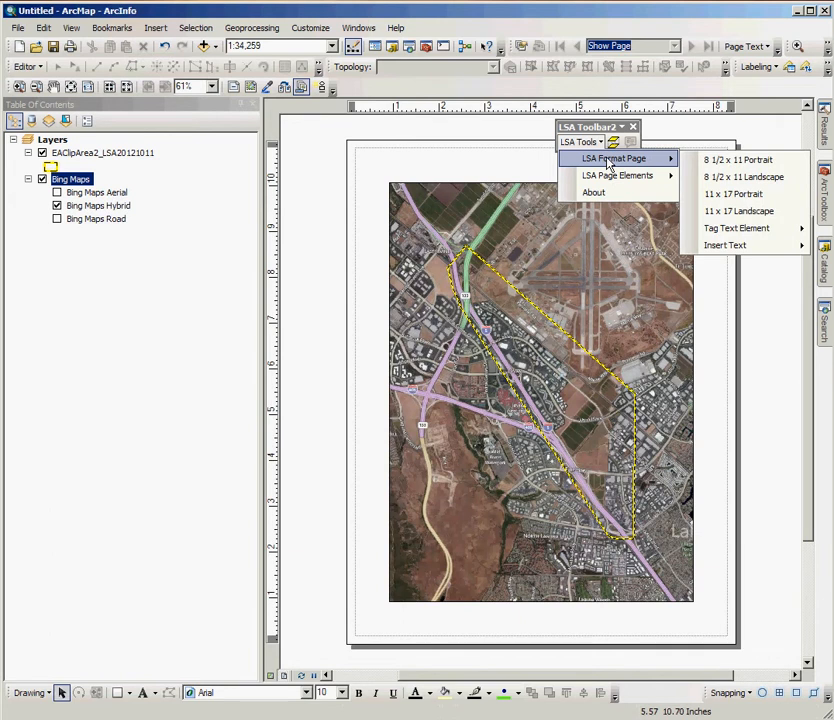
left_click(787, 165)
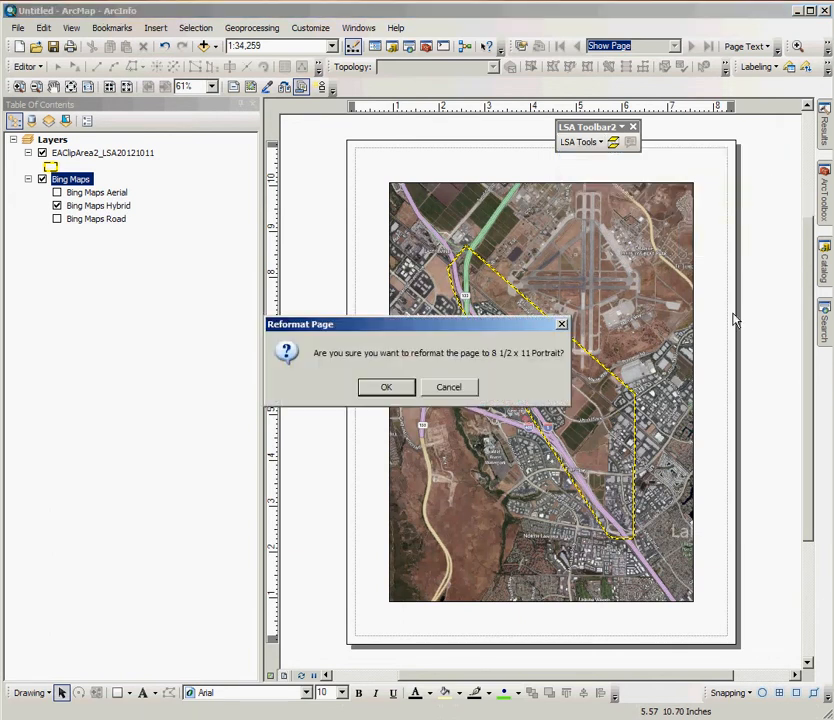
left_click(388, 389)
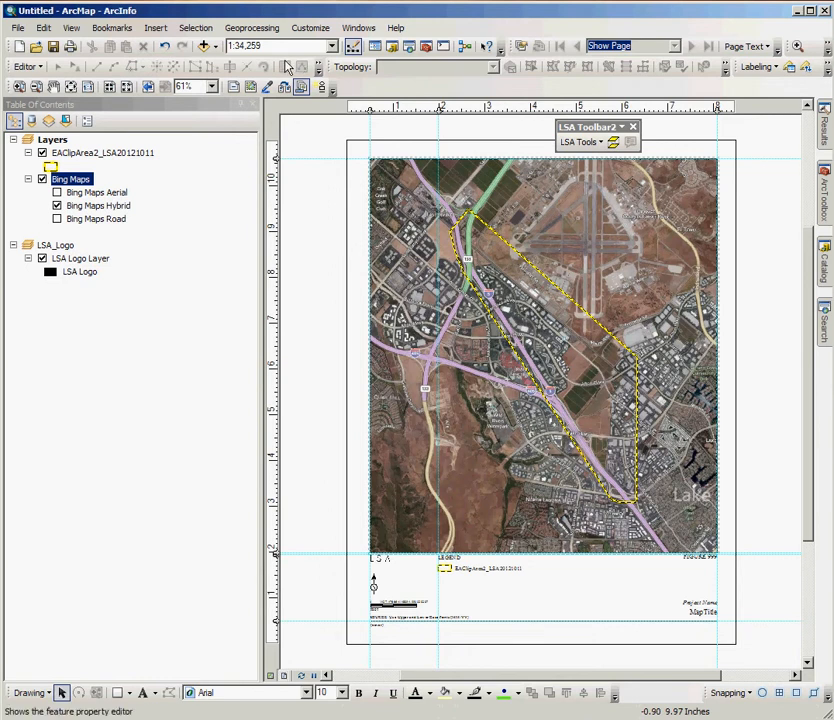
Step: Set the map scale to 1:36,000 and regenerate the LSA scale bar to match
left_click(284, 46)
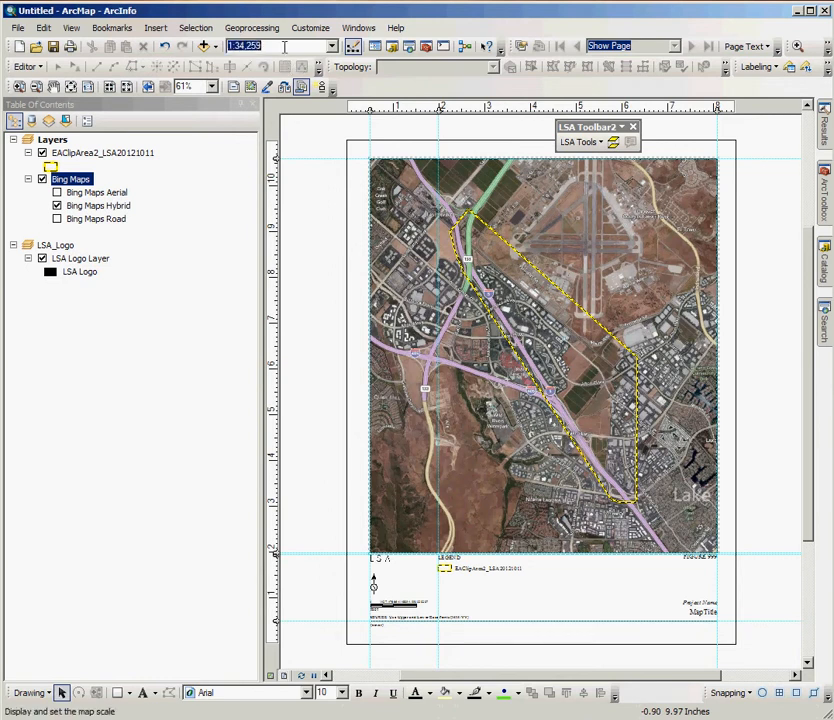
type("36,000")
key("Return")
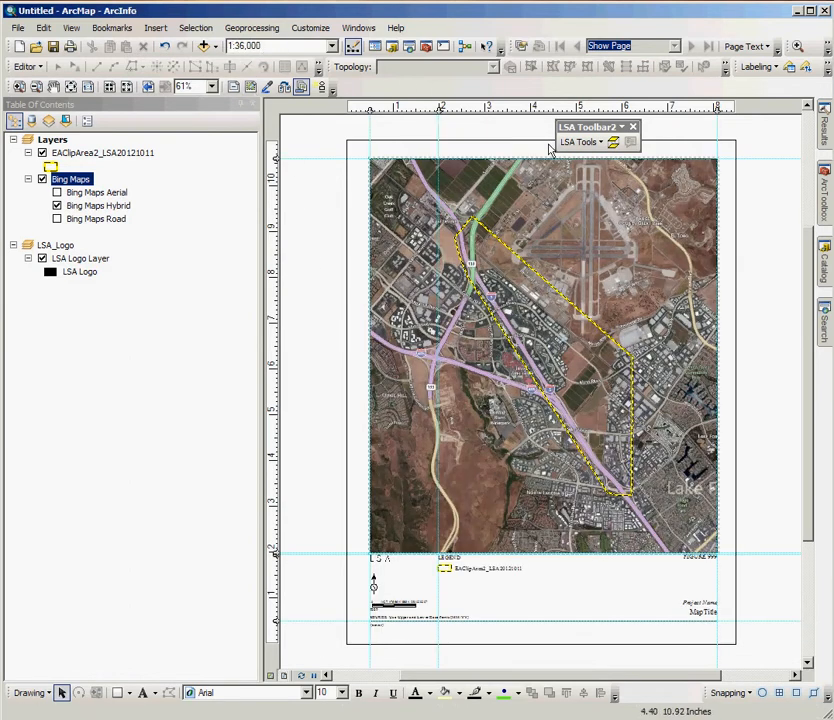
left_click(590, 142)
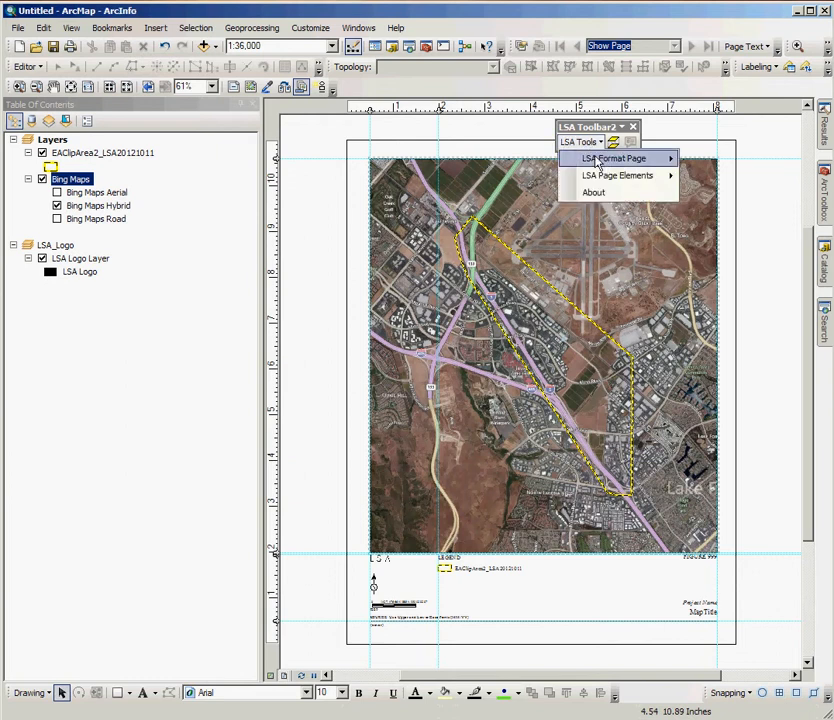
mouse_move(607, 178)
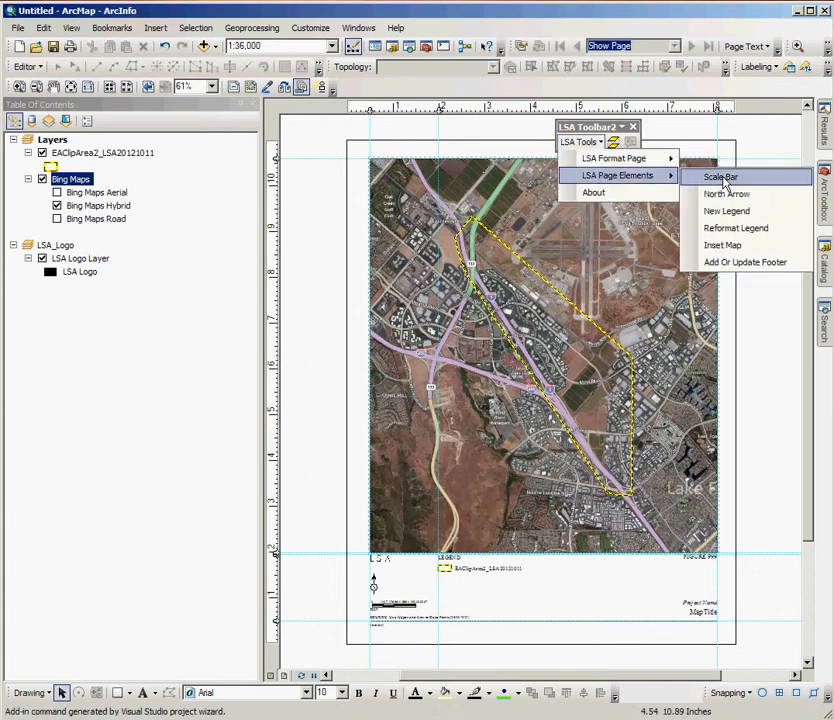
left_click(721, 178)
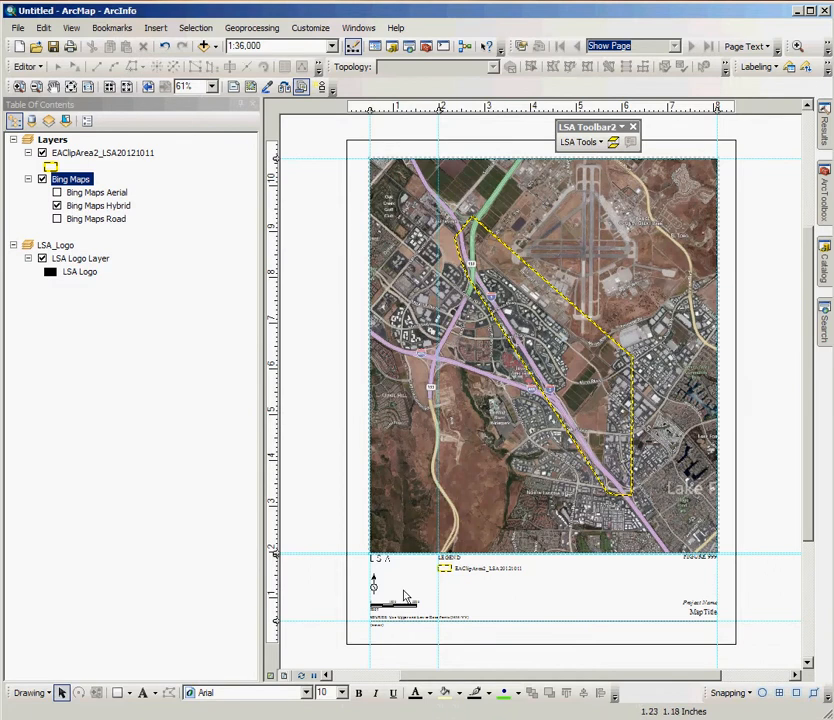
Step: Examine the dynamic path and save-date text of the footer element below the source line, leaving it unedited
left_click(18, 87)
left_click_drag(331, 534, 545, 659)
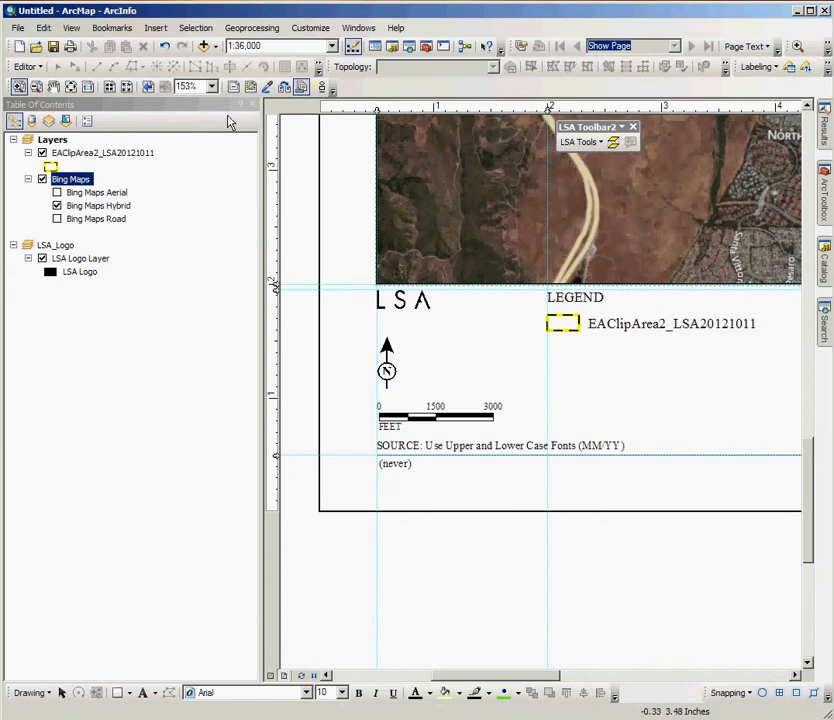
left_click(61, 692)
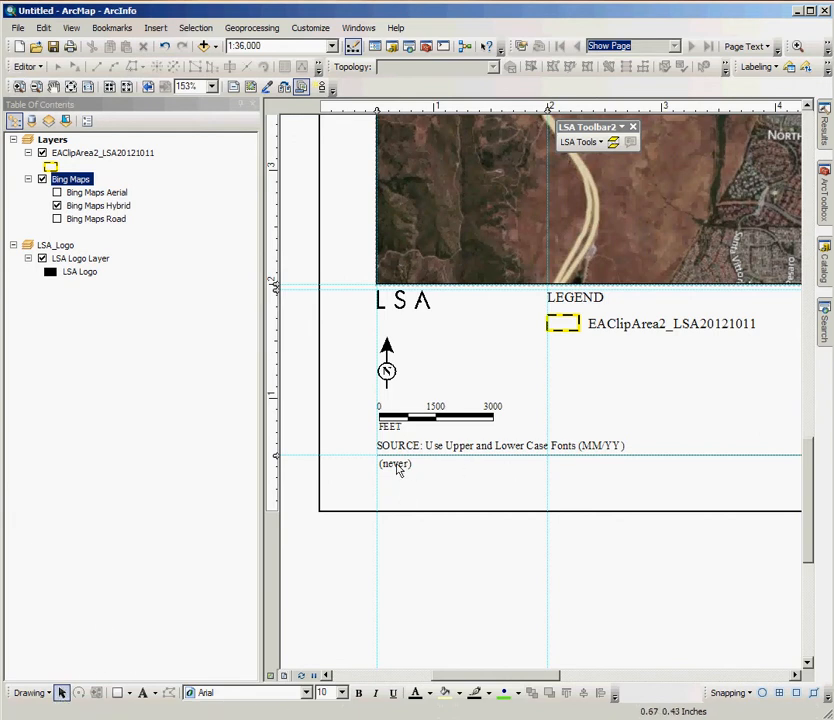
left_click(396, 466)
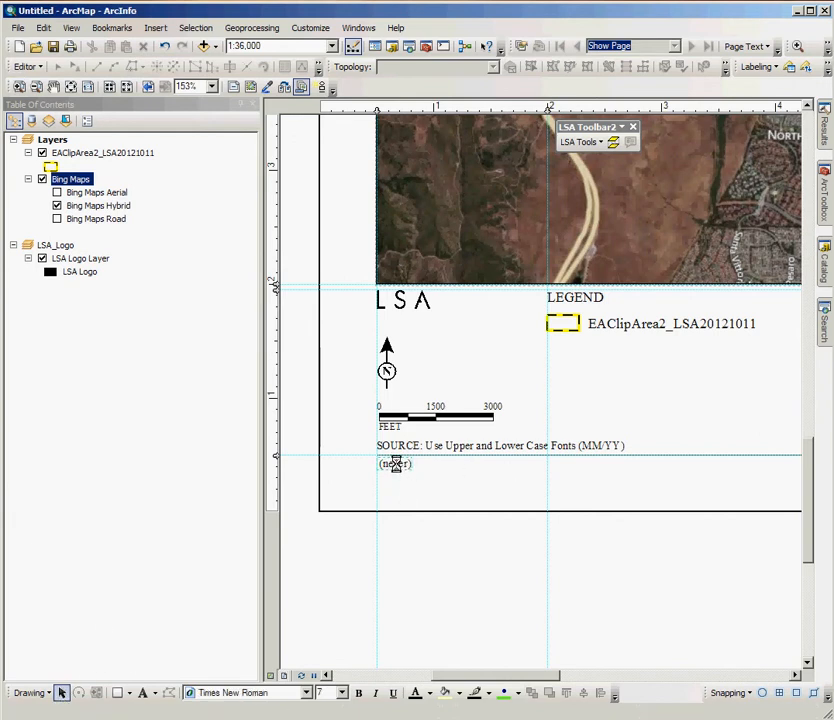
double_click(396, 464)
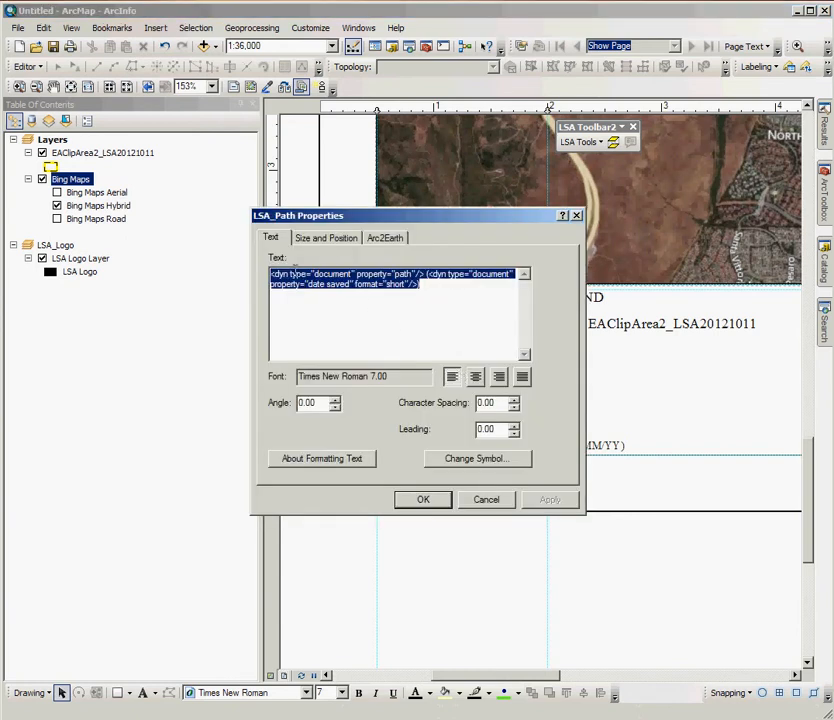
left_click(487, 501)
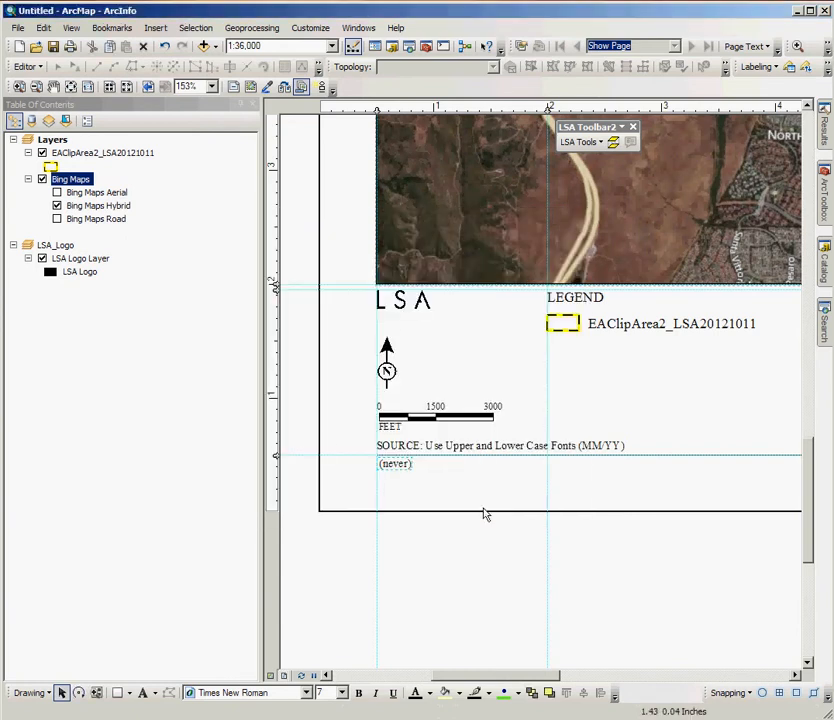
Step: Save the map document as d:\temp\test.mxd and deselect the footer text so it refreshes
left_click(18, 27)
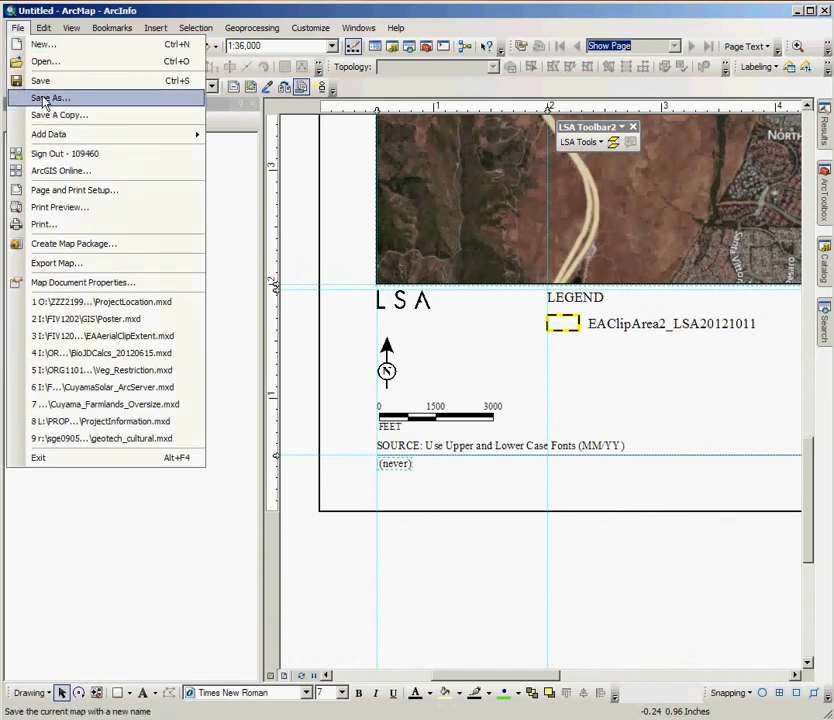
left_click(50, 98)
type("d:\t")
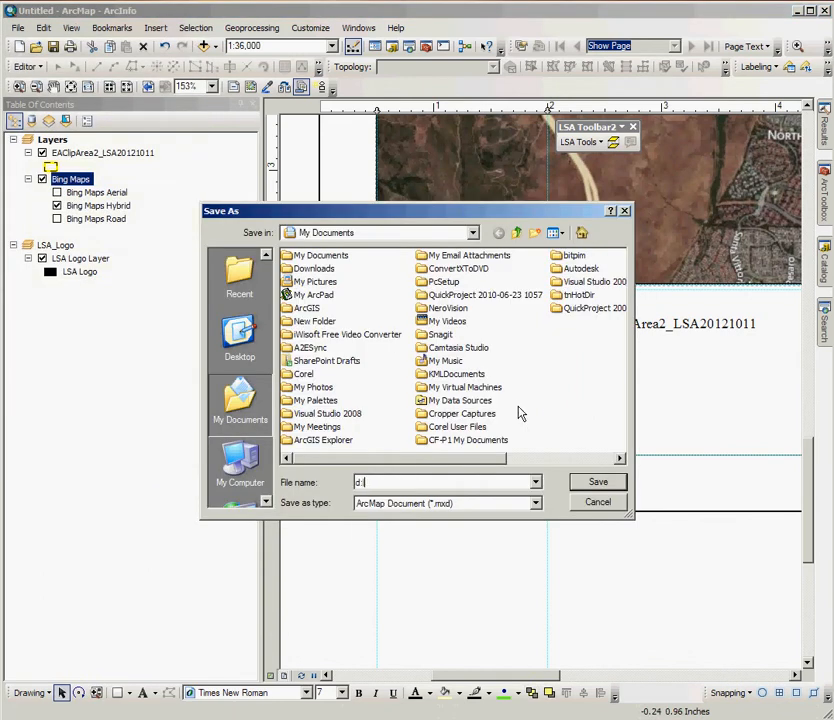
type("emp\test")
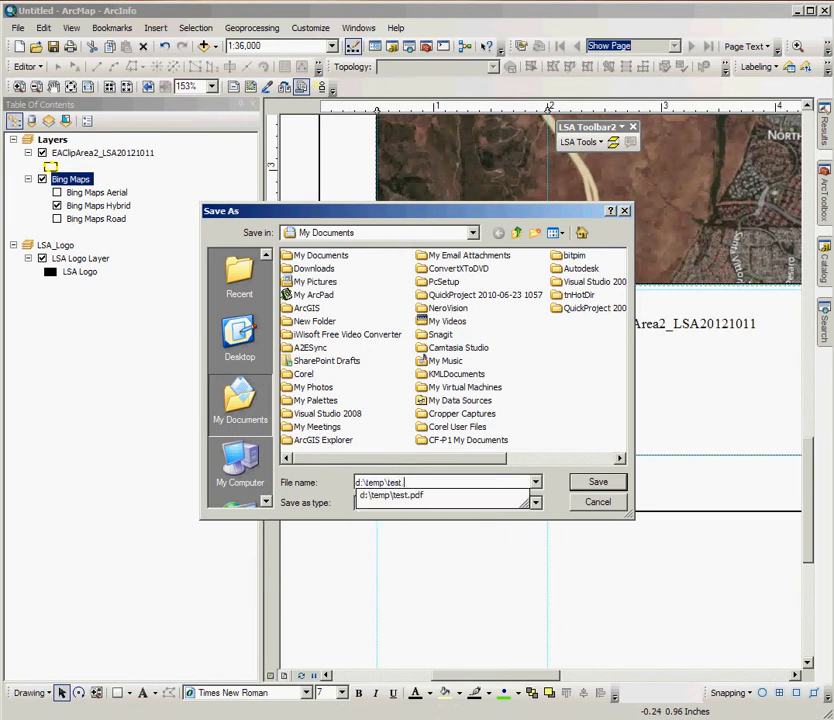
type(".mxd")
key("Return")
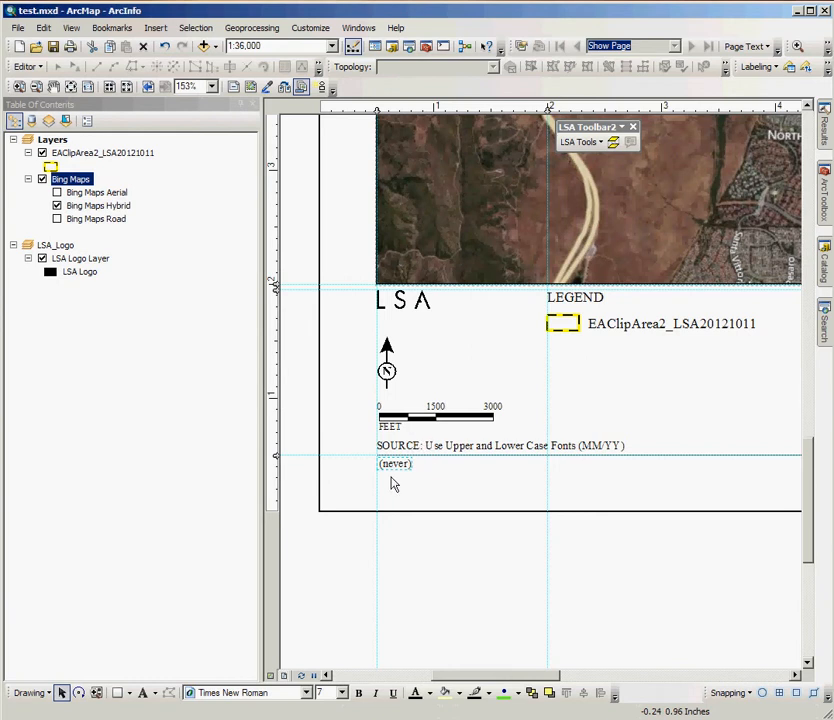
left_click(460, 549)
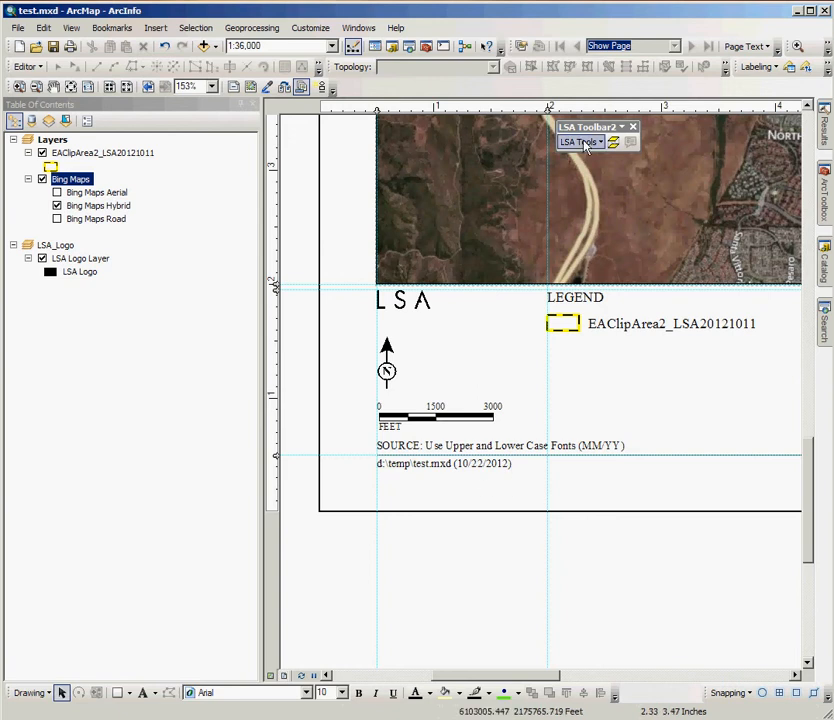
Step: Reformat the page to the LSA 11 x 17 Portrait format
left_click(71, 87)
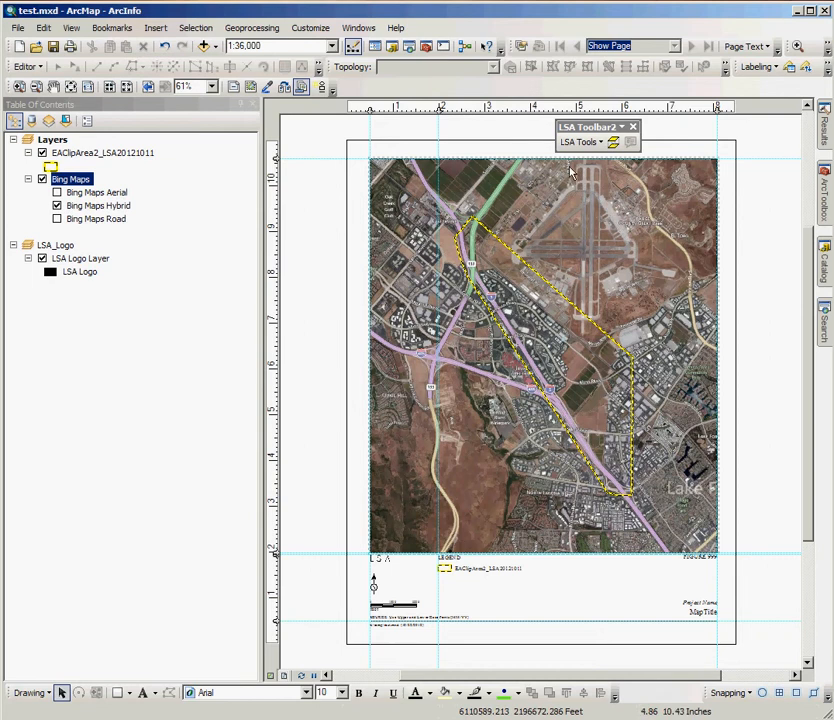
left_click(588, 146)
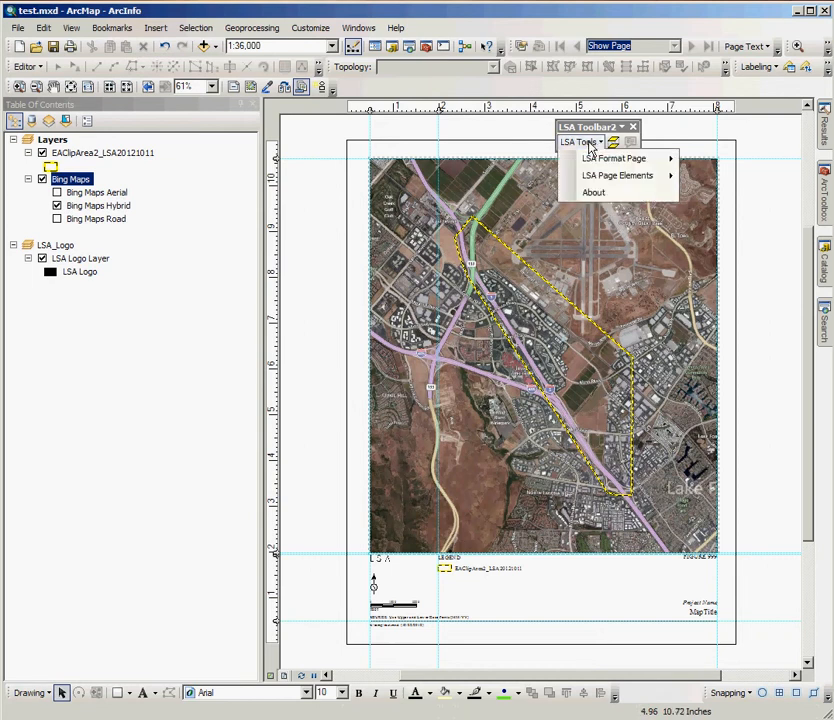
mouse_move(597, 158)
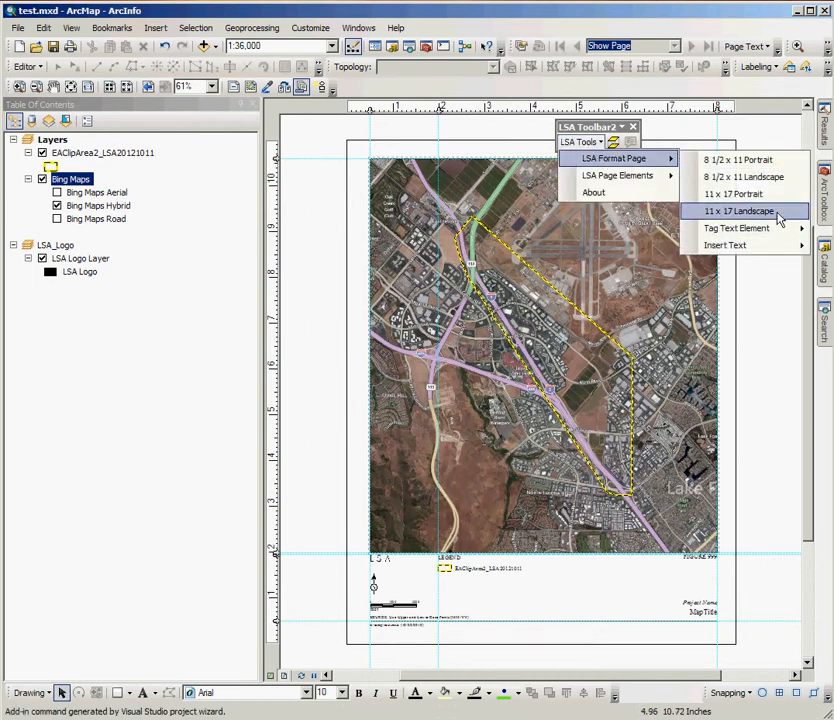
left_click(763, 195)
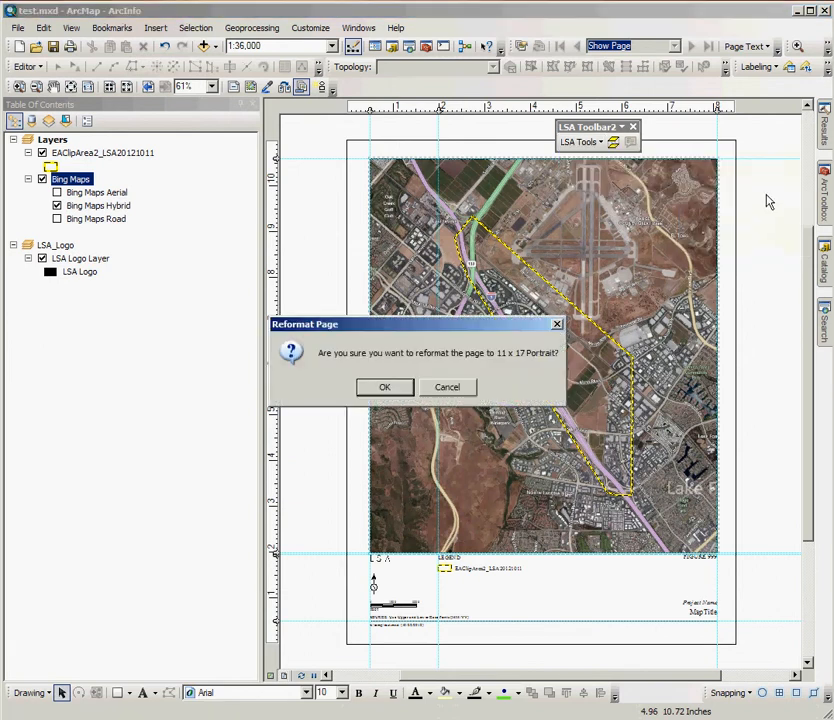
left_click(382, 438)
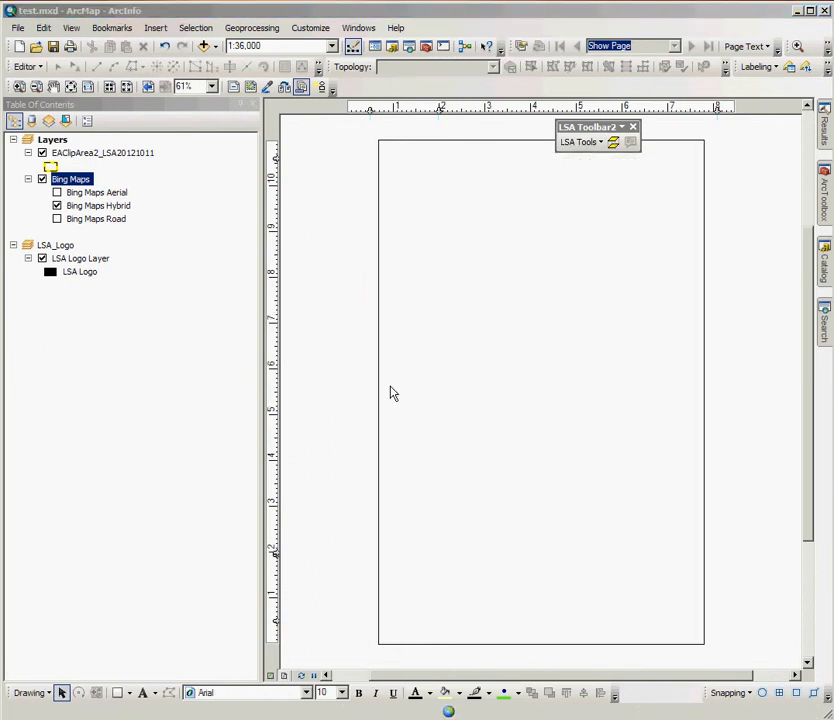
left_click(386, 380)
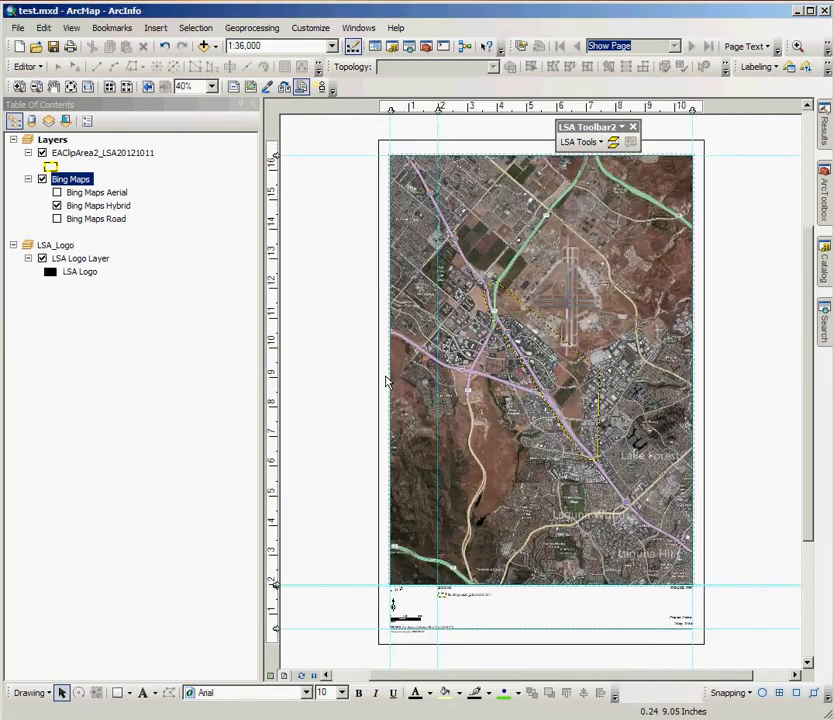
Step: Set the map scale to 1:24,000 and regenerate the LSA scale bar to match
left_click(282, 45)
type("1:24000")
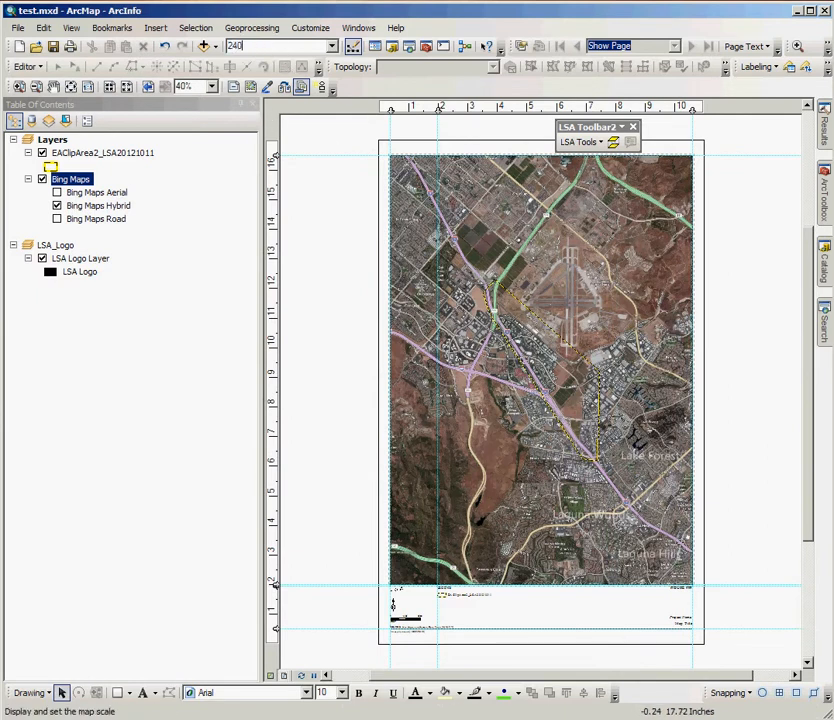
key("Return")
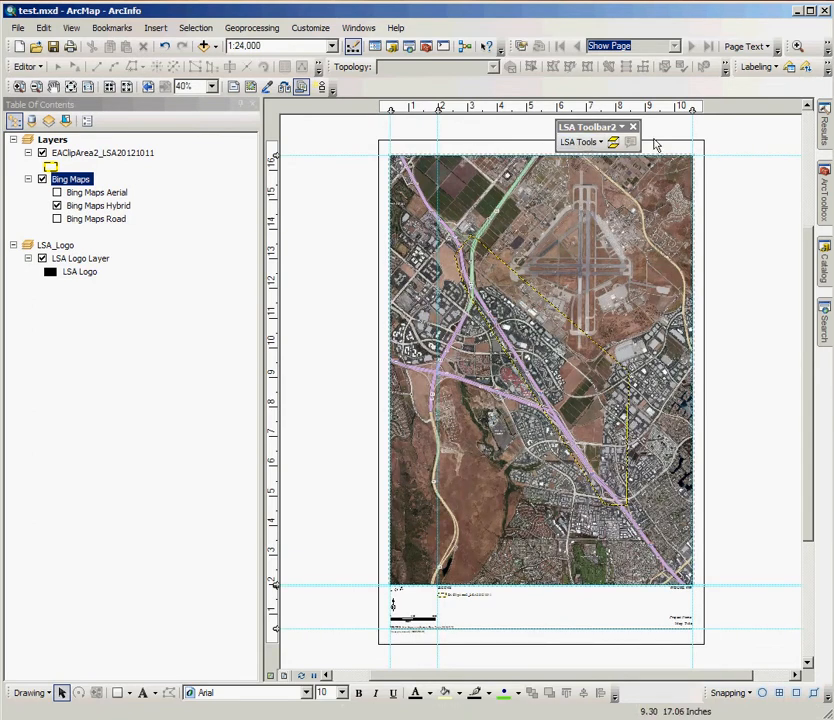
left_click(579, 141)
mouse_move(625, 176)
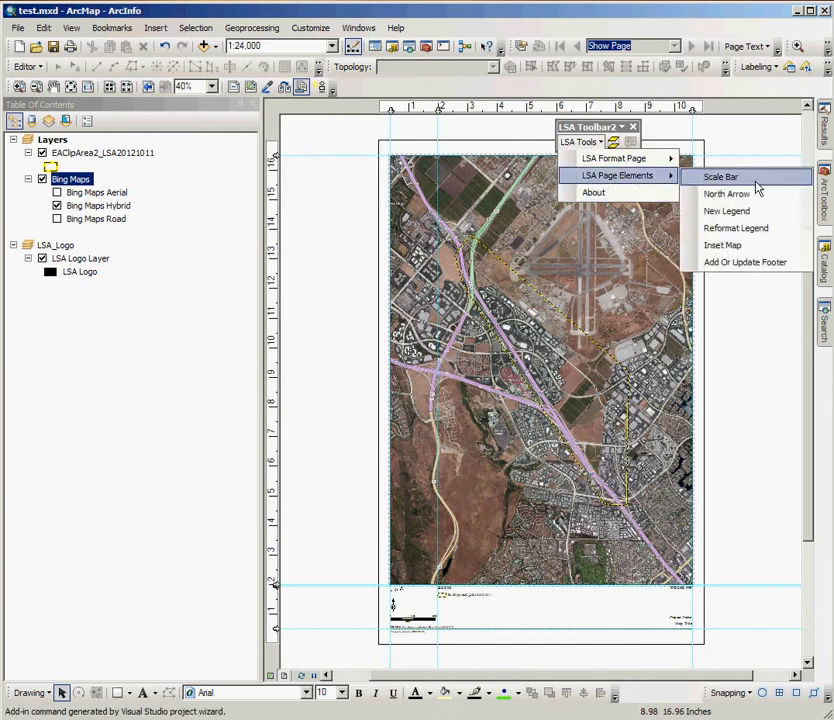
left_click(755, 180)
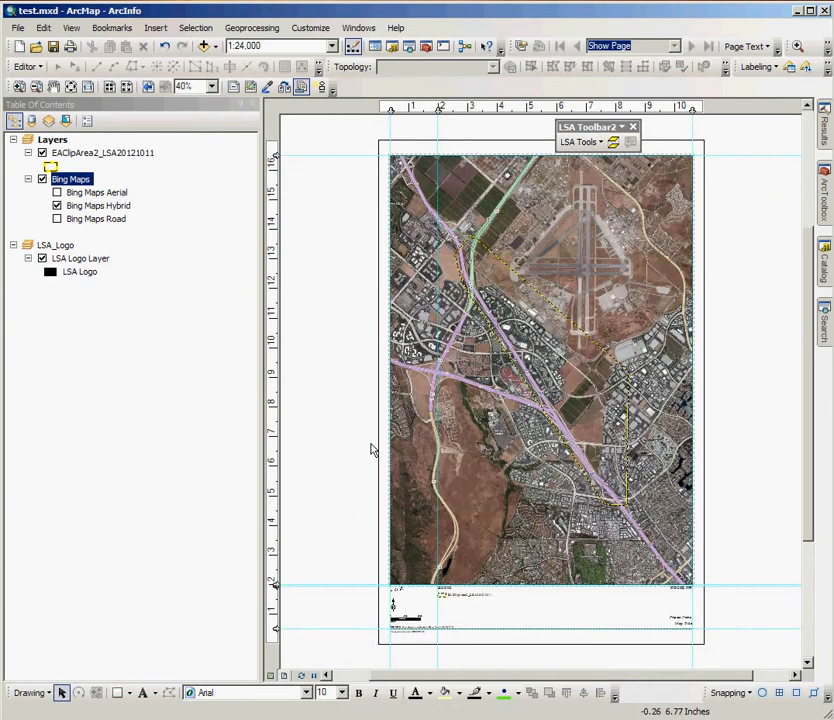
Step: Delete the existing legend below the map and insert a new LSA legend
left_click(580, 141)
mouse_move(645, 177)
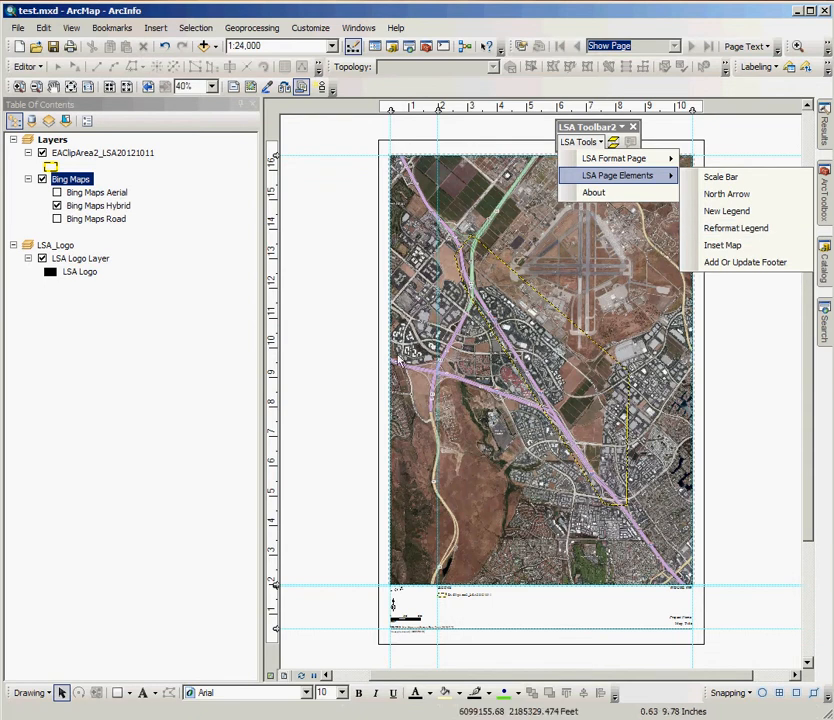
left_click(350, 384)
left_click(478, 609)
left_click(478, 609)
left_click(580, 142)
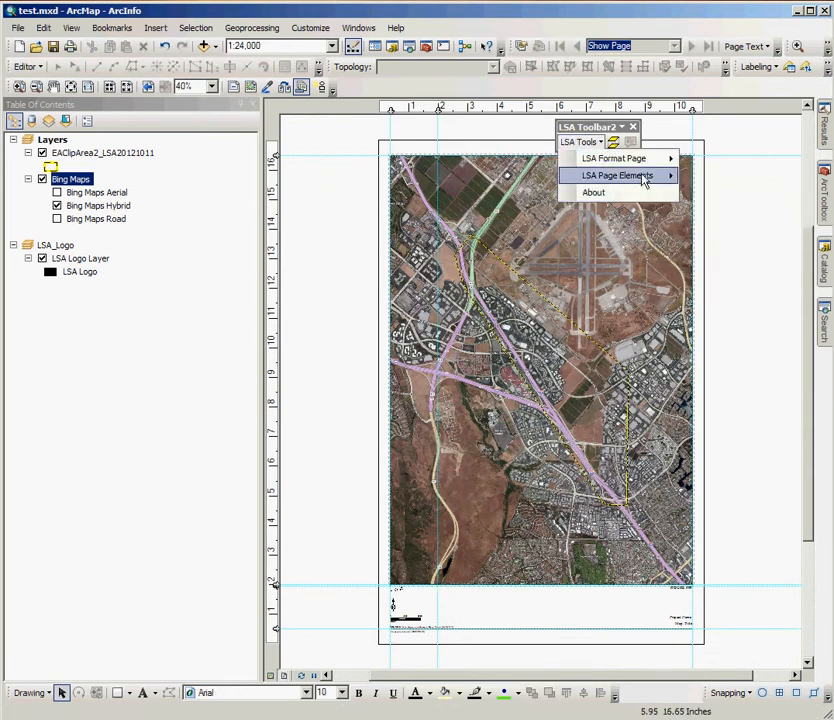
mouse_move(643, 176)
left_click(715, 212)
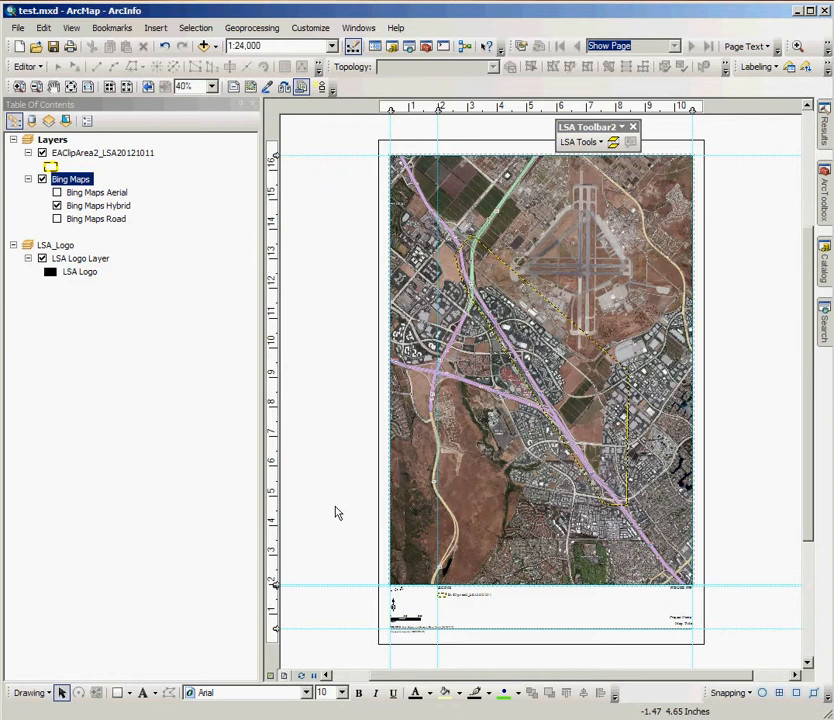
Step: Insert an LSA inset map using EAClipArea2_LSA20121011 as the project boundary layer, and examine the inserted inset up close
left_click(585, 142)
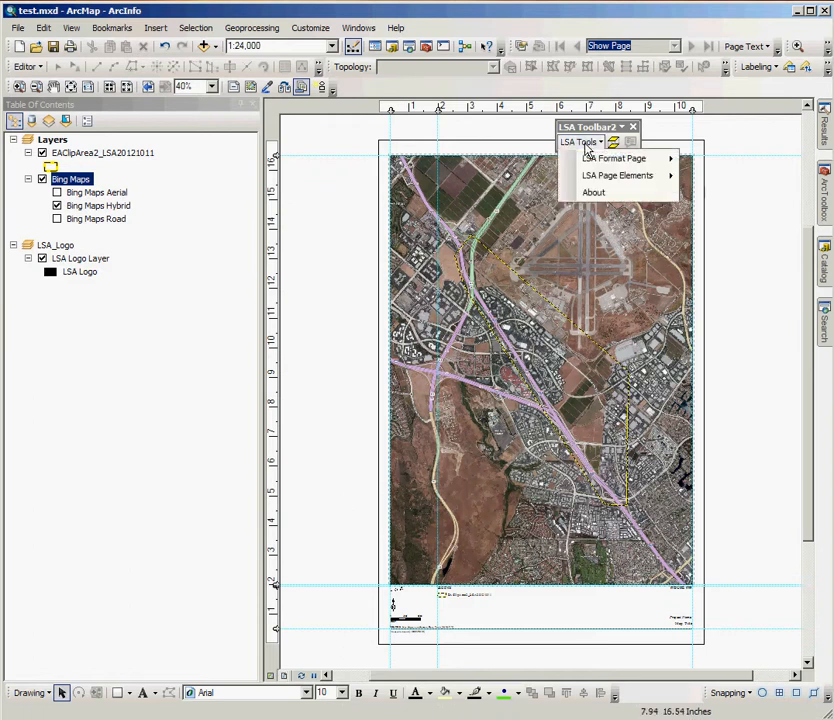
mouse_move(597, 163)
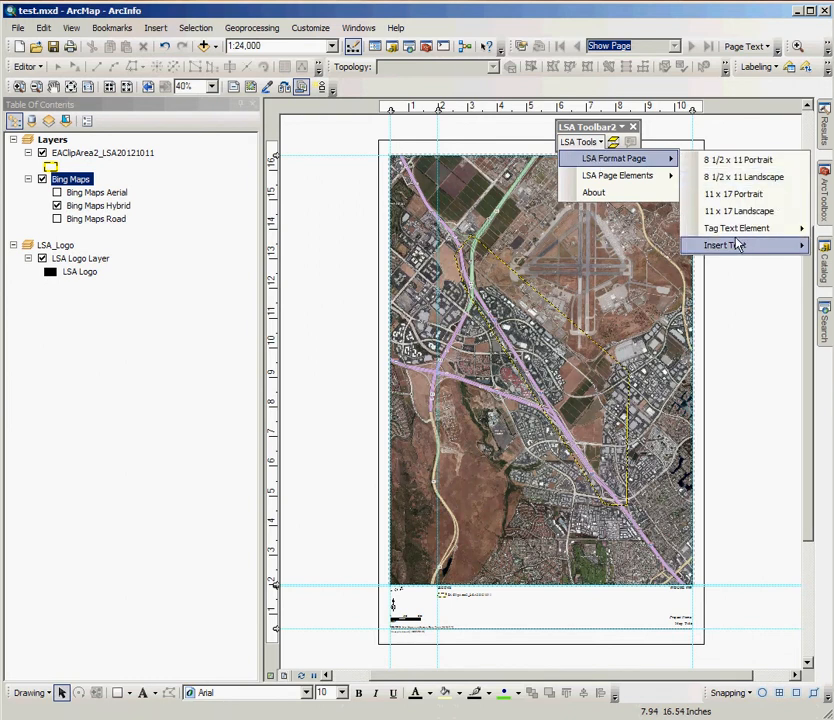
mouse_move(628, 188)
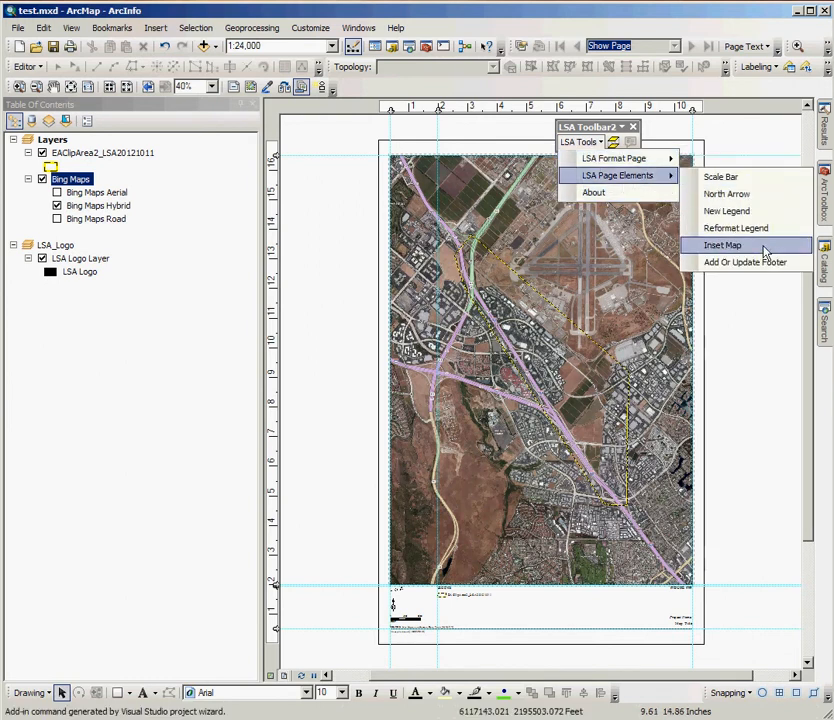
left_click(754, 249)
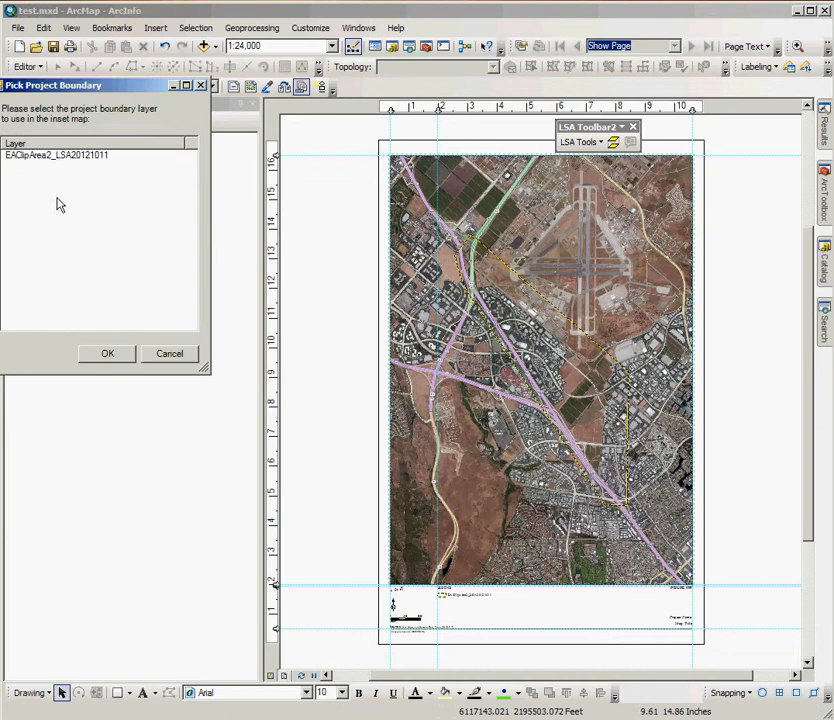
left_click(60, 156)
left_click(98, 358)
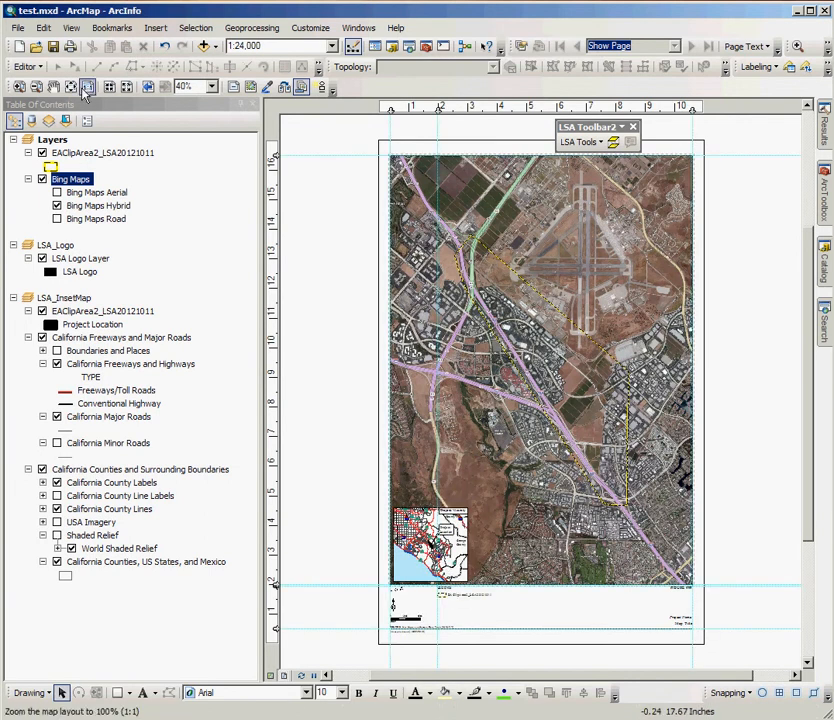
left_click(19, 86)
left_click_drag(364, 492, 512, 655)
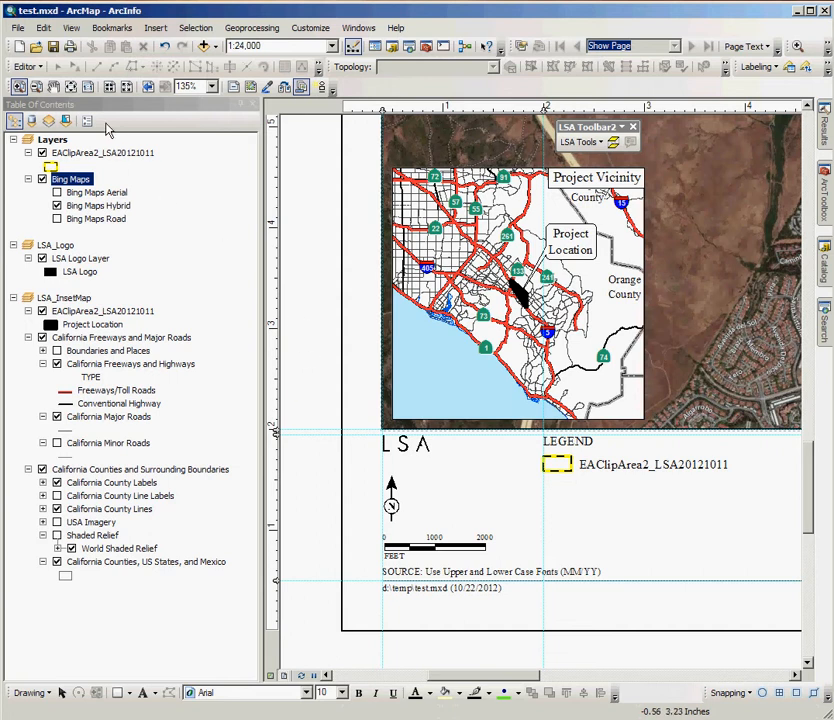
left_click(71, 87)
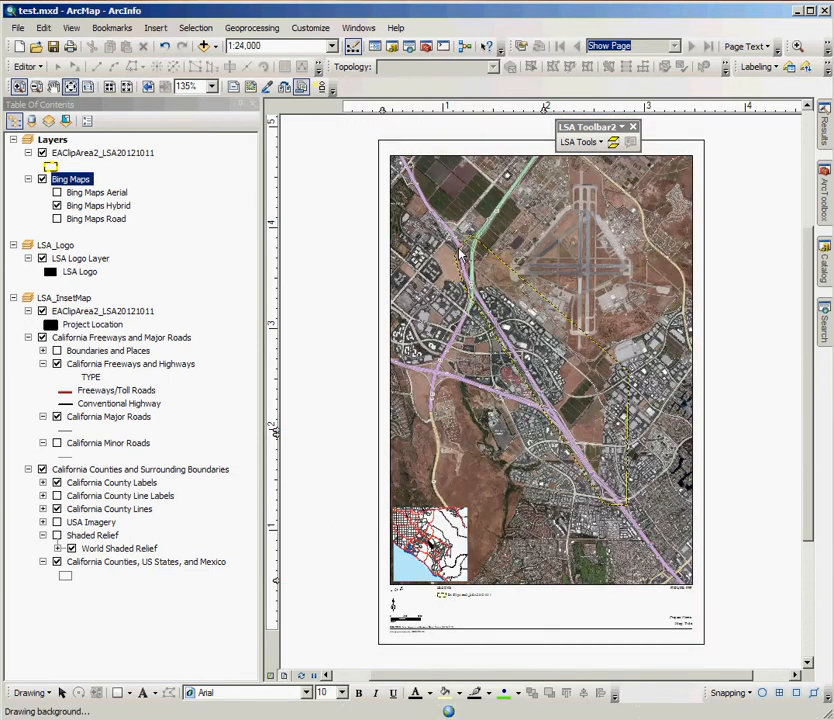